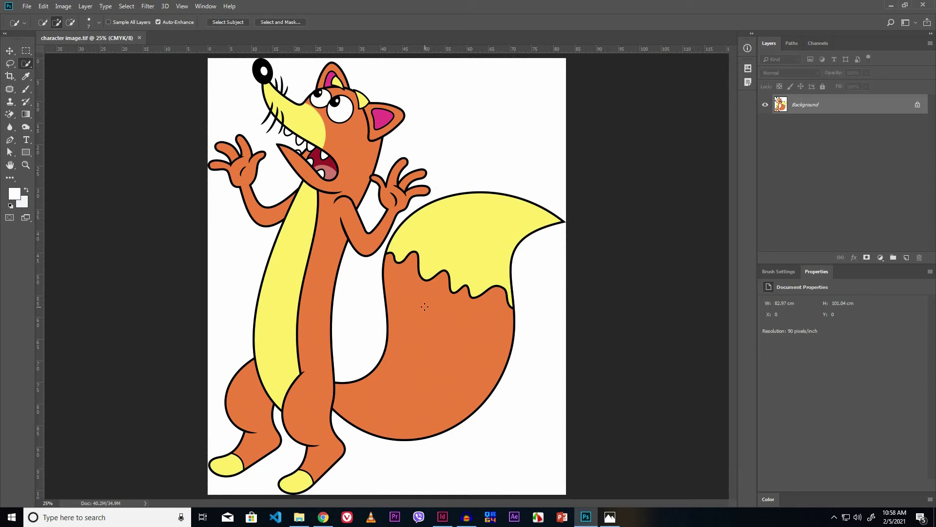
Select the fox's main orange body area with the Magic Wand tool
right_click(28, 64)
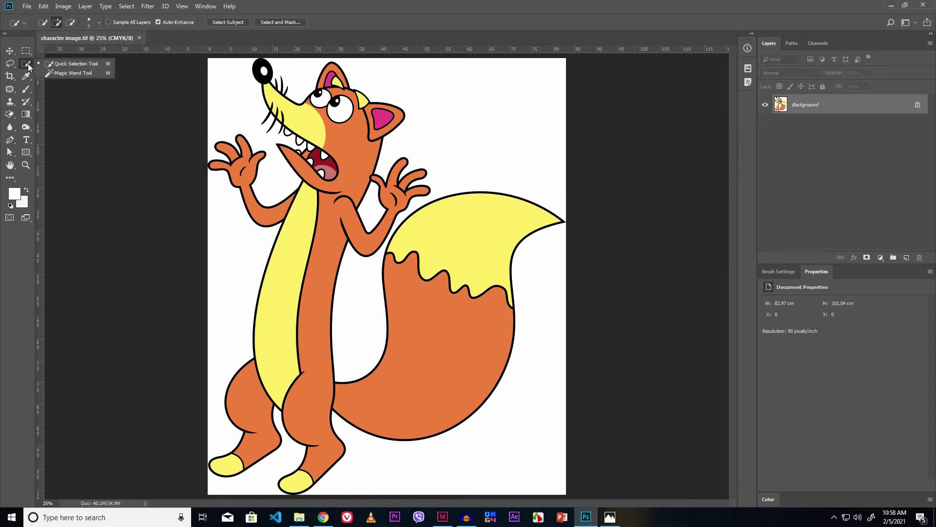
click(69, 74)
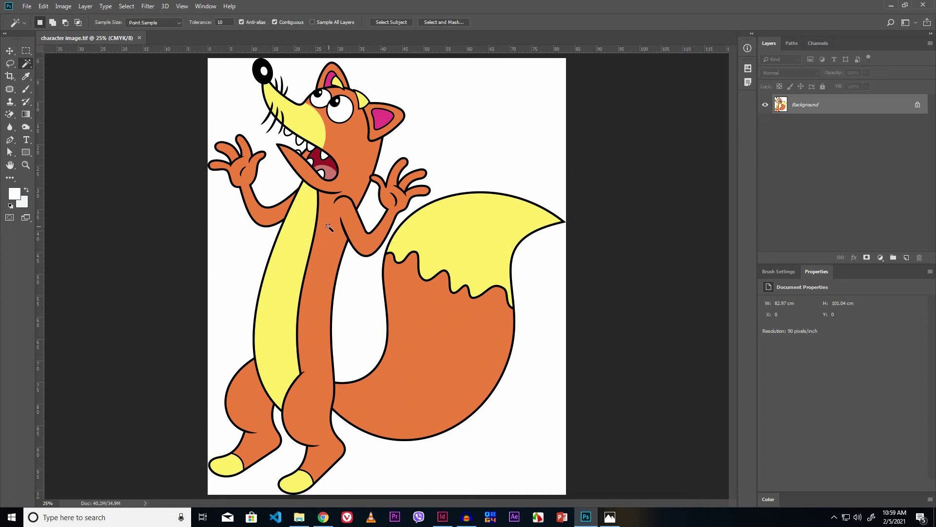
click(321, 271)
Set the foreground colour to cyan 05c9fa and fill the selected body area with it
click(13, 197)
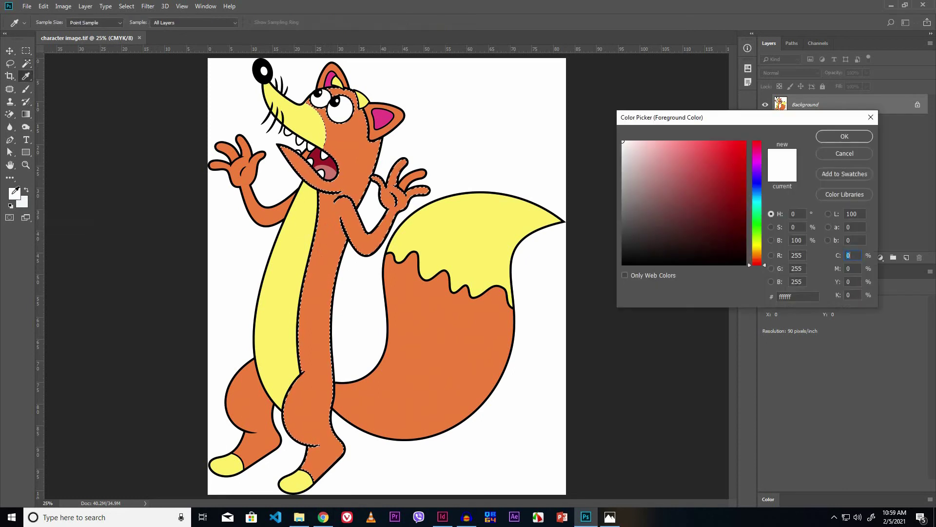
click(757, 190)
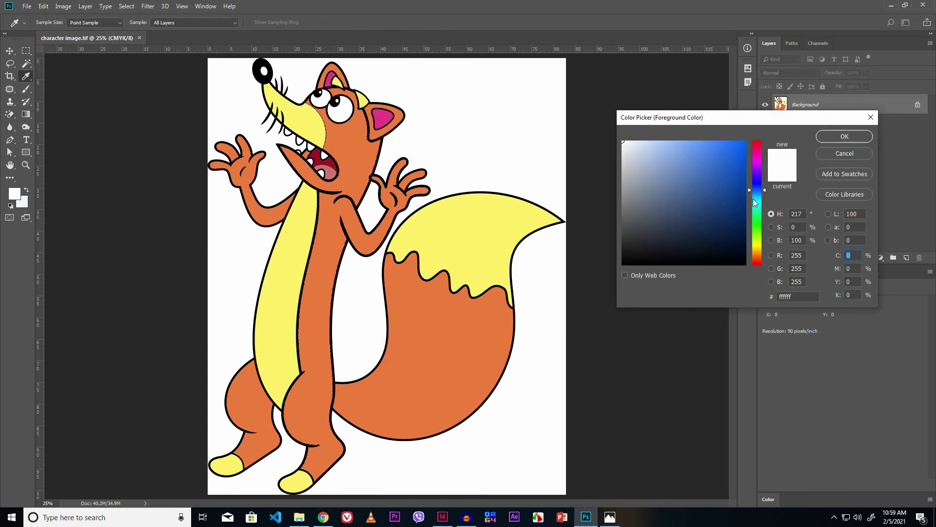
click(756, 198)
click(743, 143)
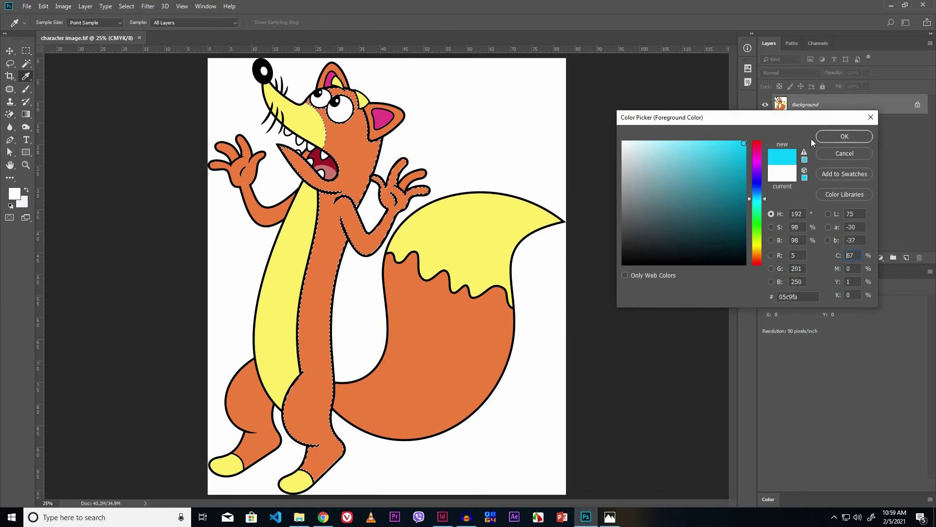
click(836, 136)
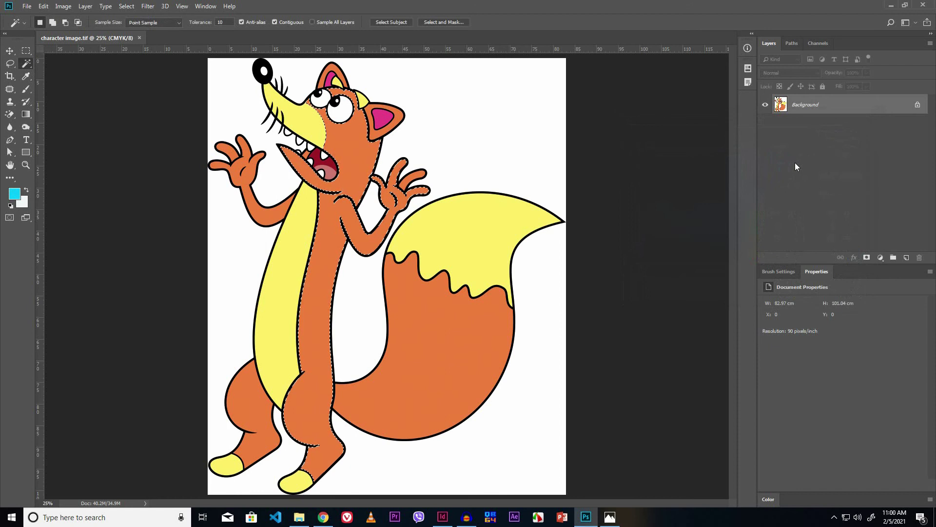
key(alt+BackSpace)
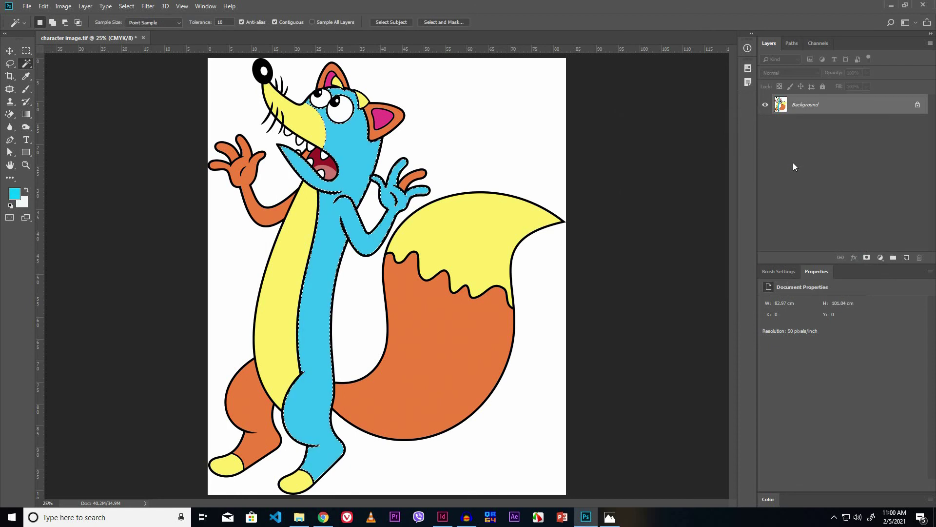
Fill the fox's remaining orange fingers, its other arm and its other leg with the cyan foreground colour, selecting each area in turn
click(406, 187)
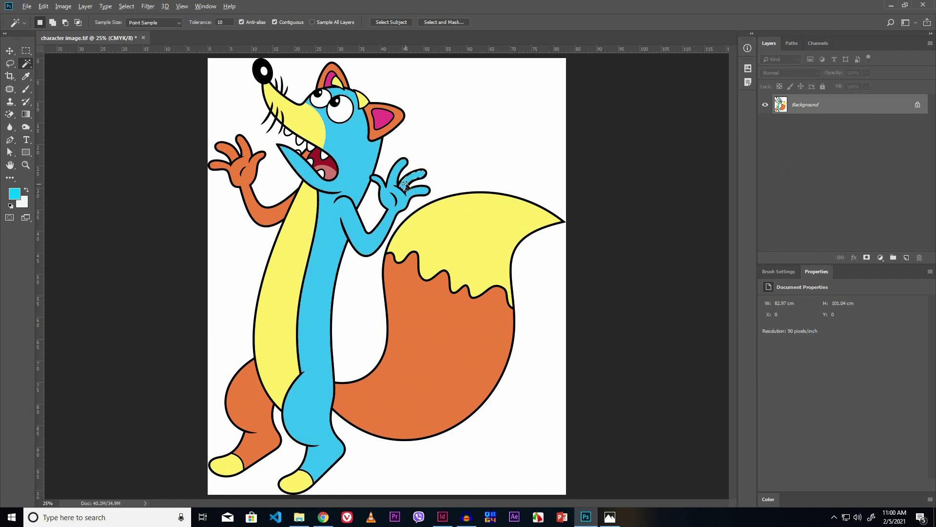
click(257, 217)
key(alt+BackSpace)
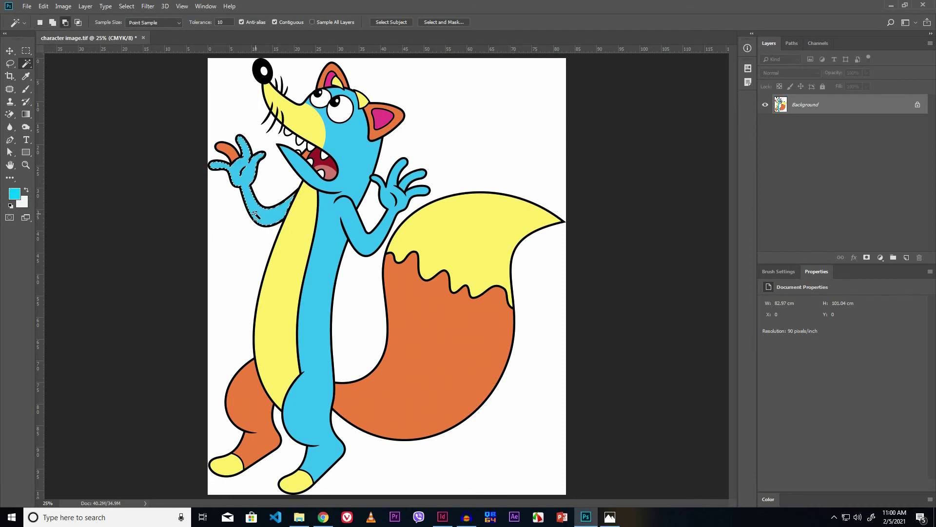
click(230, 154)
key(alt+BackSpace)
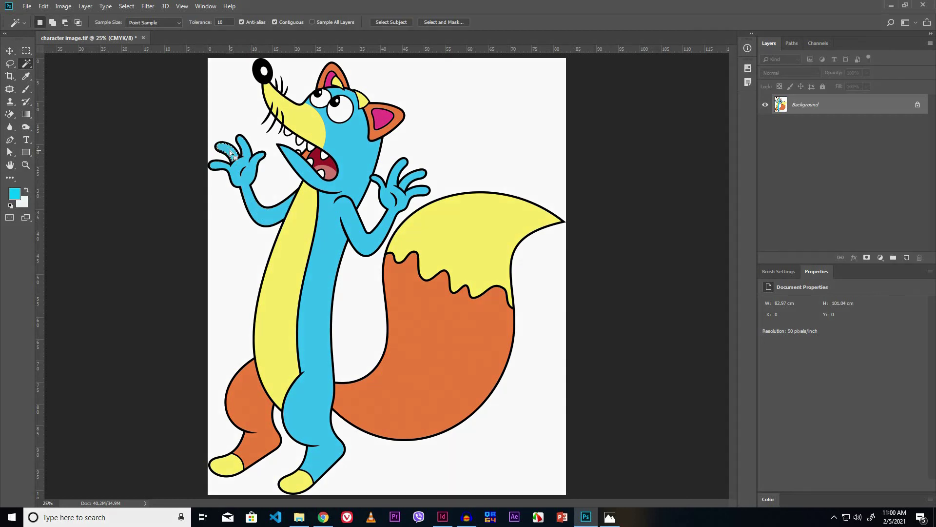
click(247, 397)
key(alt+BackSpace)
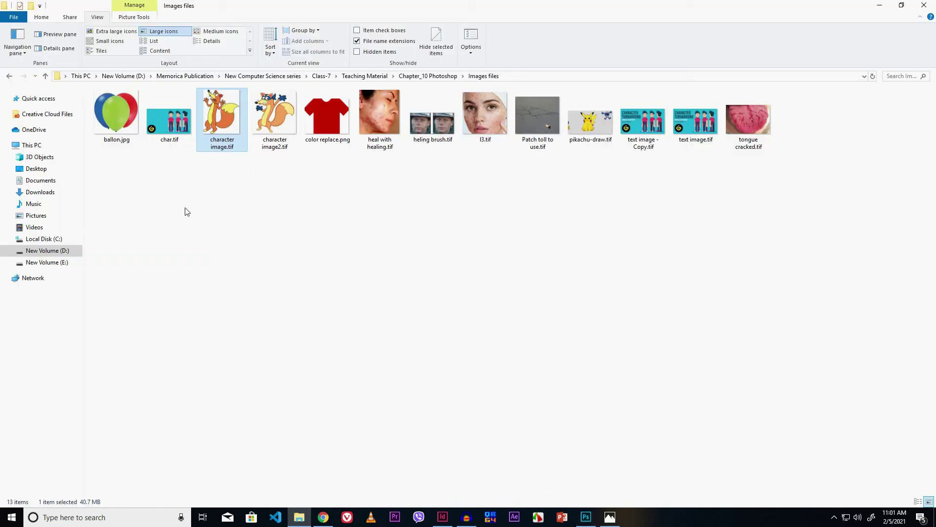
Open ballon.jpg from the Images files folder as a new document in Photoshop
click(128, 119)
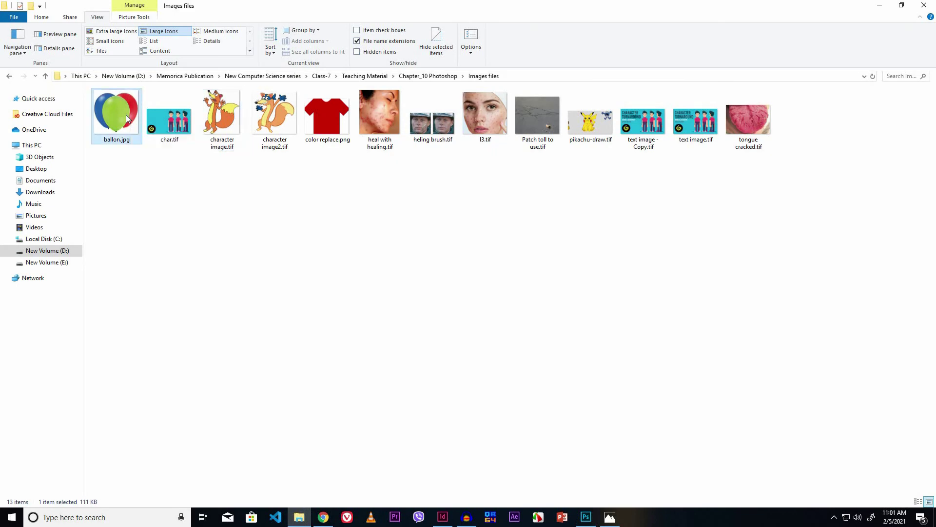
drag(128, 119, 537, 226)
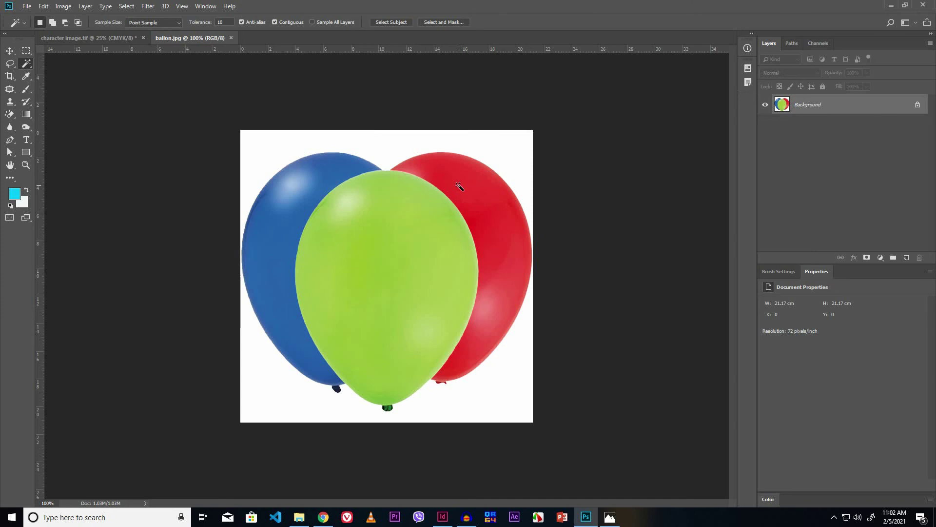
Select the blue balloon with the Quick Selection tool, fill it with red fa0505 and clear the selection
right_click(28, 64)
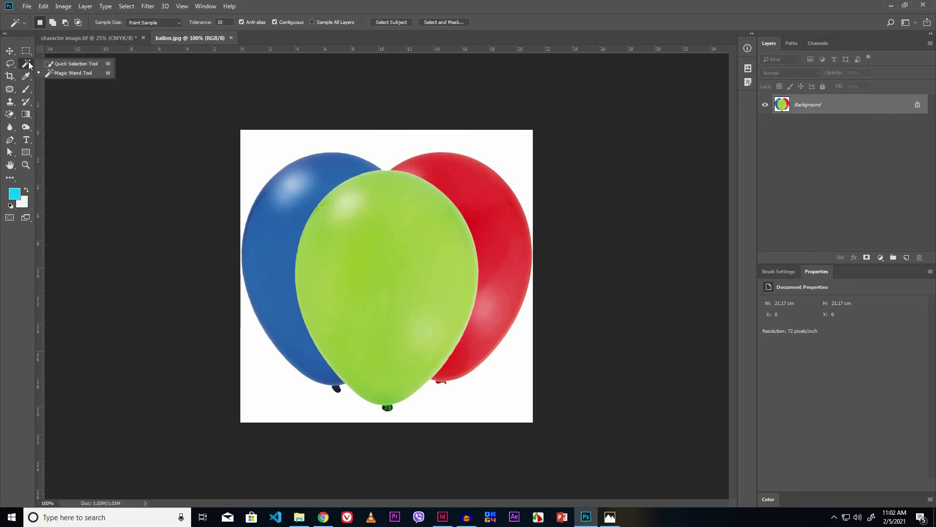
click(59, 67)
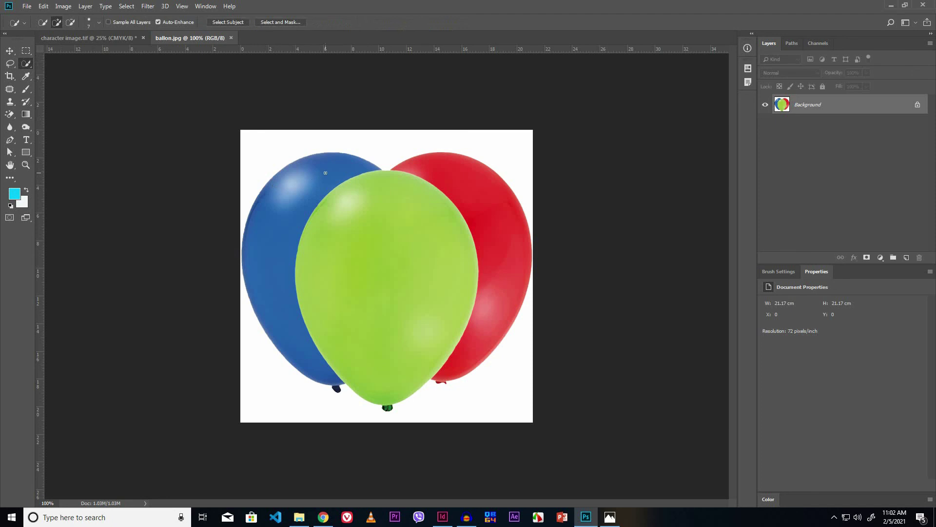
drag(331, 157, 293, 200)
click(15, 195)
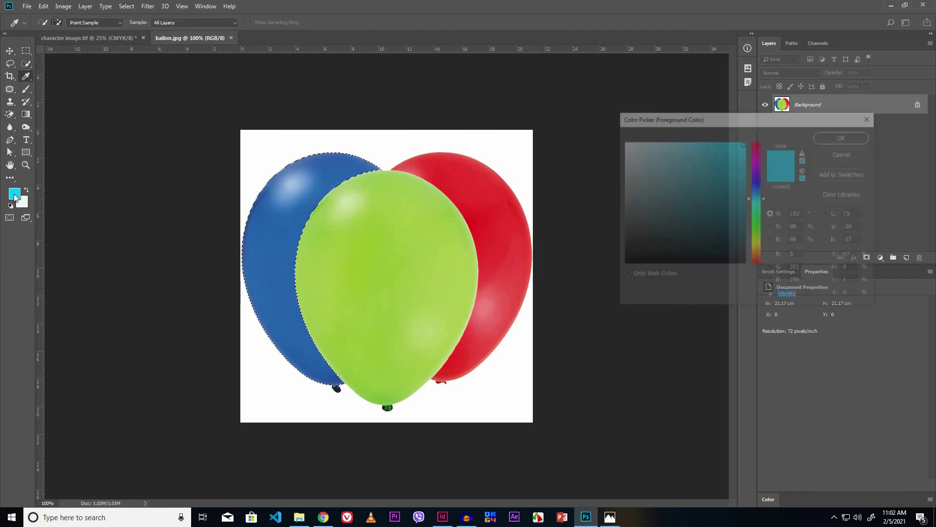
click(756, 266)
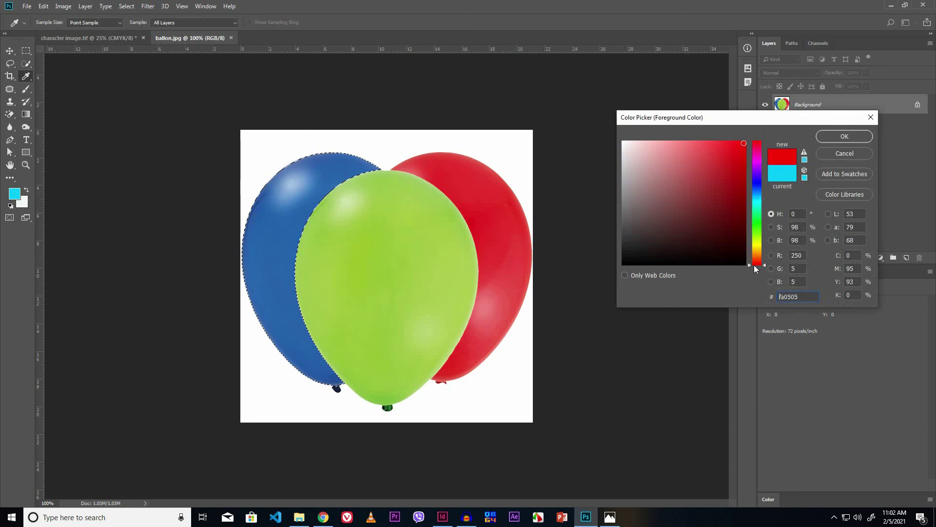
click(835, 137)
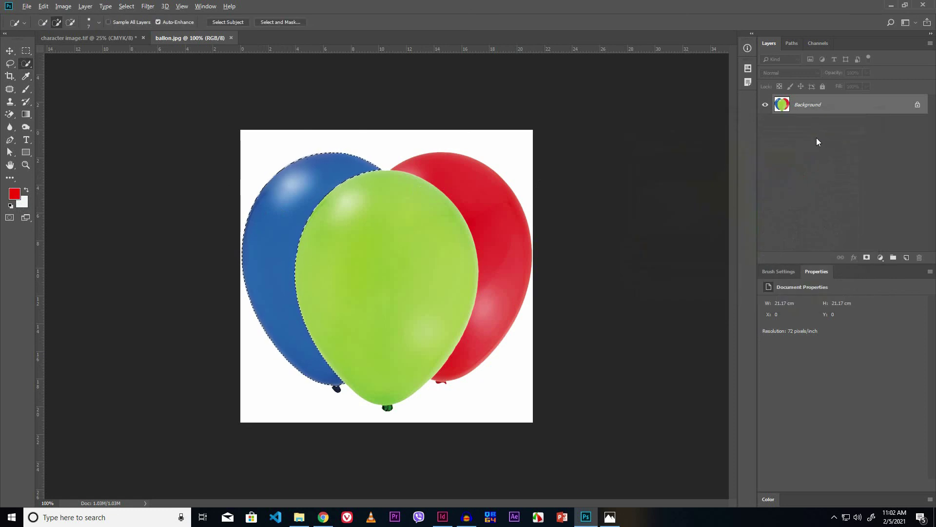
key(alt+BackSpace)
key(ctrl+d)
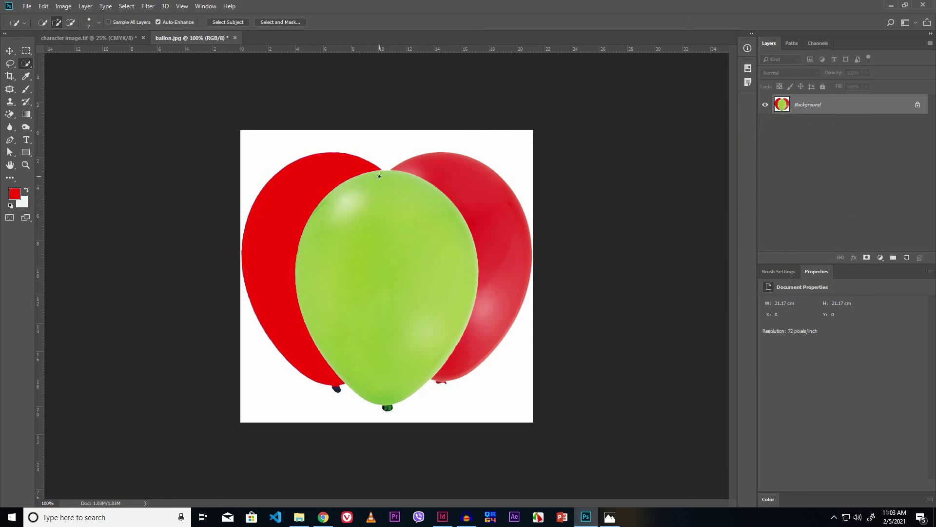
Select the green middle balloon, fill it with sky blue 05b8fa and clear the selection
drag(378, 194, 392, 293)
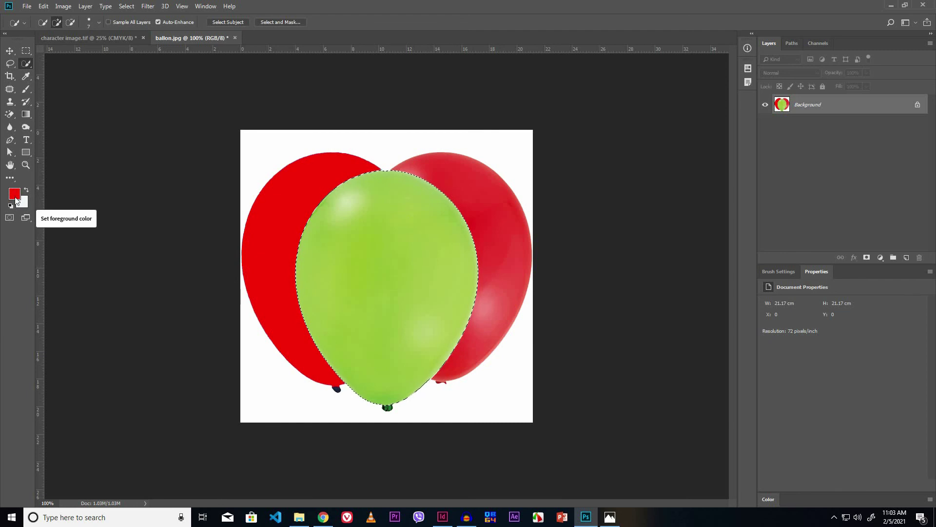
click(15, 195)
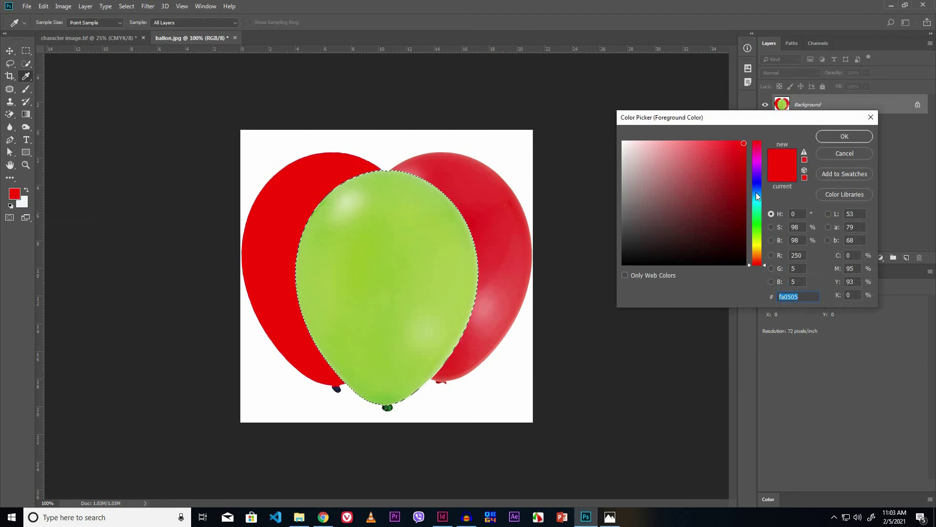
drag(759, 194, 762, 200)
click(849, 136)
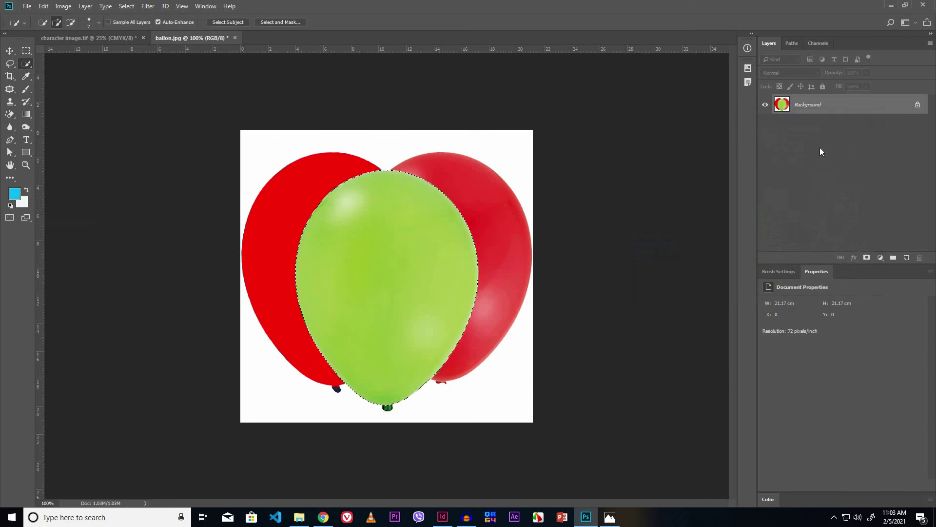
key(alt+BackSpace)
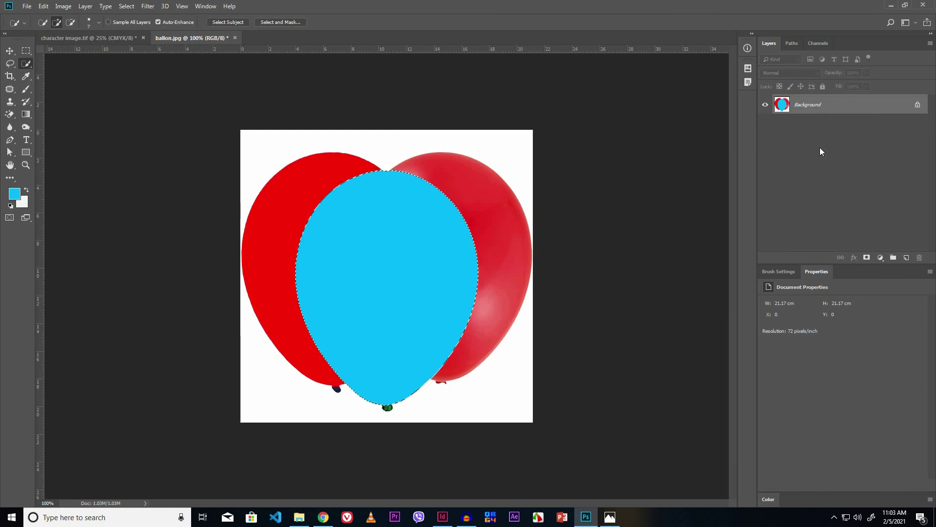
key(ctrl+d)
Select the original red balloon on the right side of the image, fill it with bright green 05fa67 and clear the selection
drag(447, 168, 482, 213)
click(15, 198)
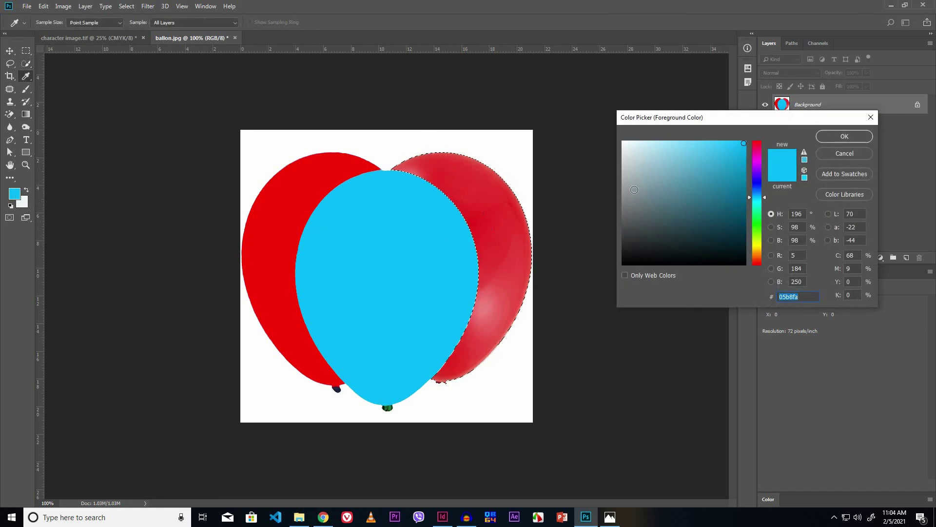
click(763, 218)
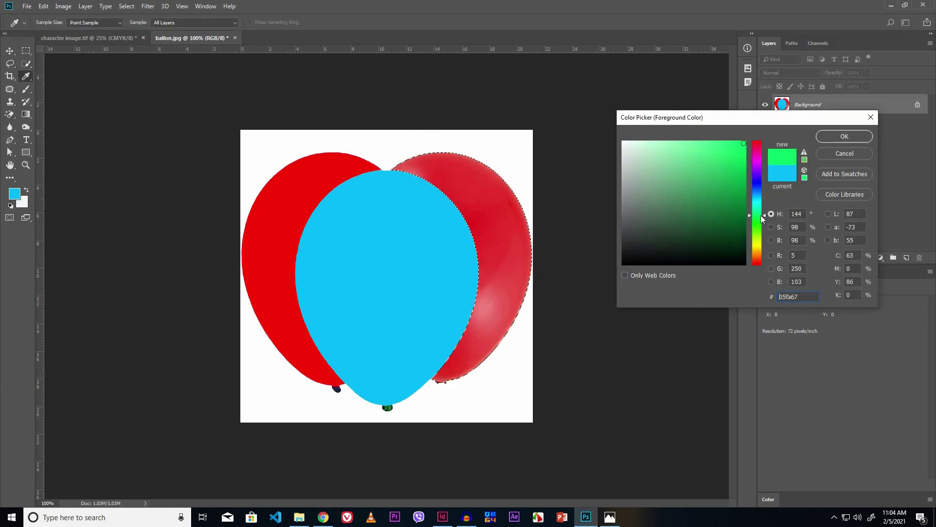
drag(763, 218, 763, 218)
click(826, 136)
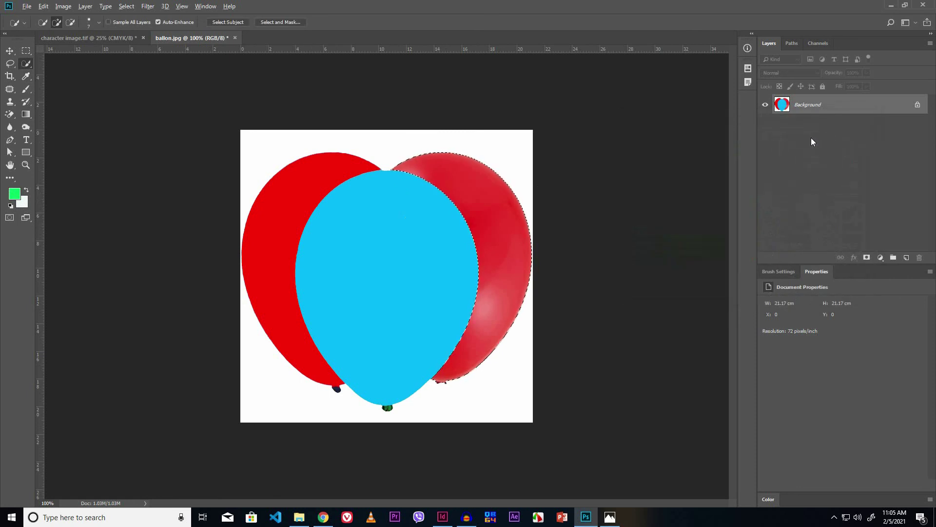
key(alt+BackSpace)
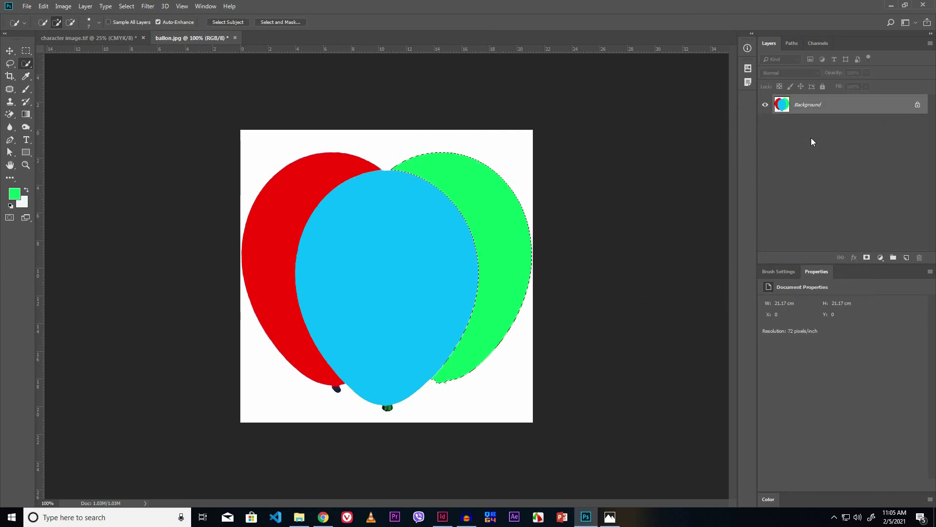
key(ctrl+d)
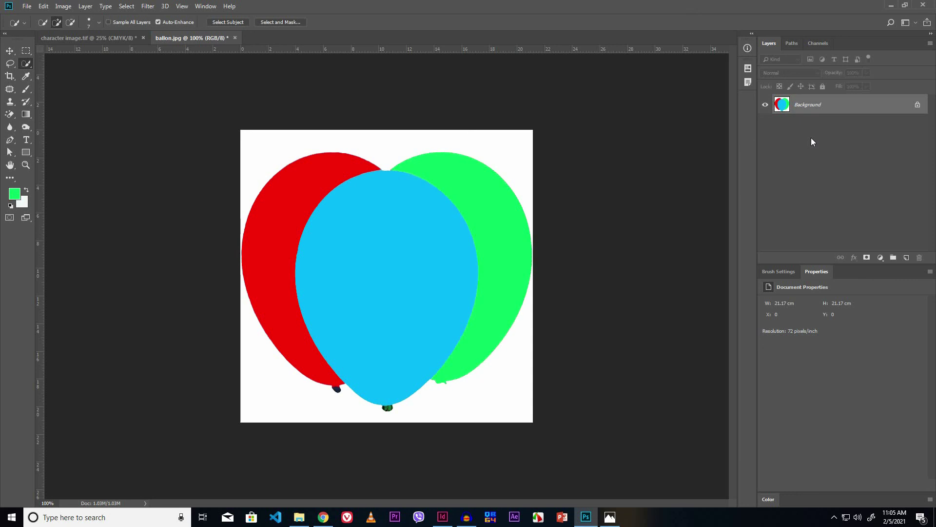